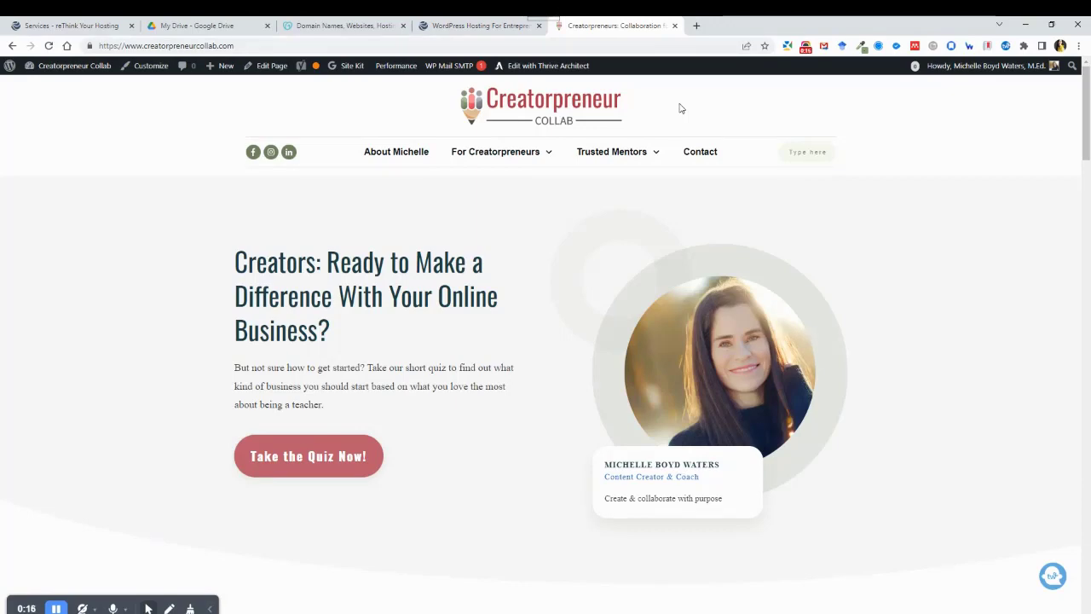
Step: Switch to GoDaddy and open the DNS settings of invisibleyoungvoices.com from the account's product list
click(338, 26)
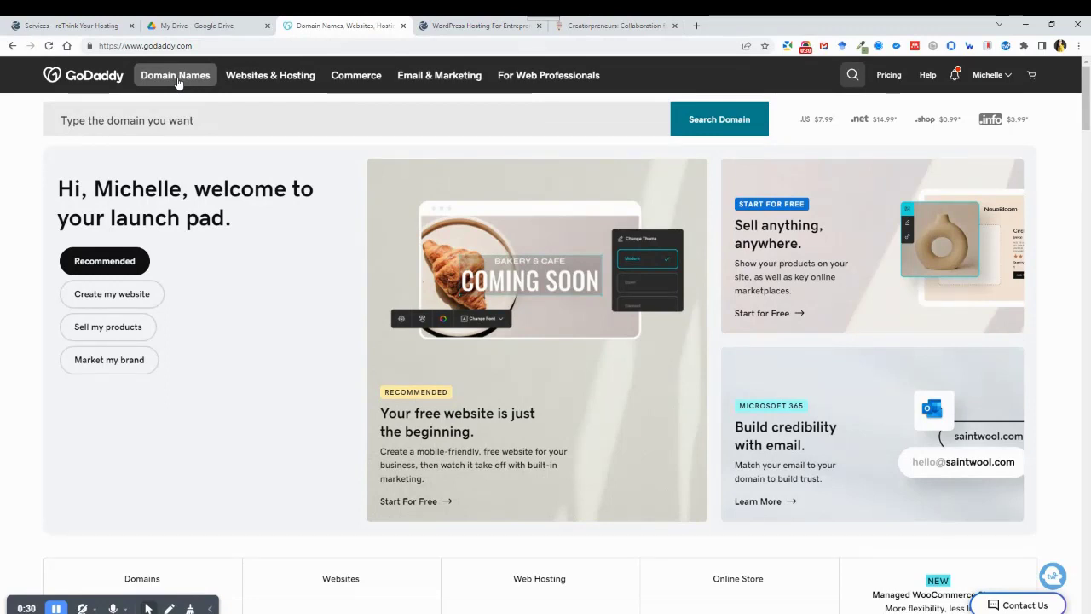
click(1007, 77)
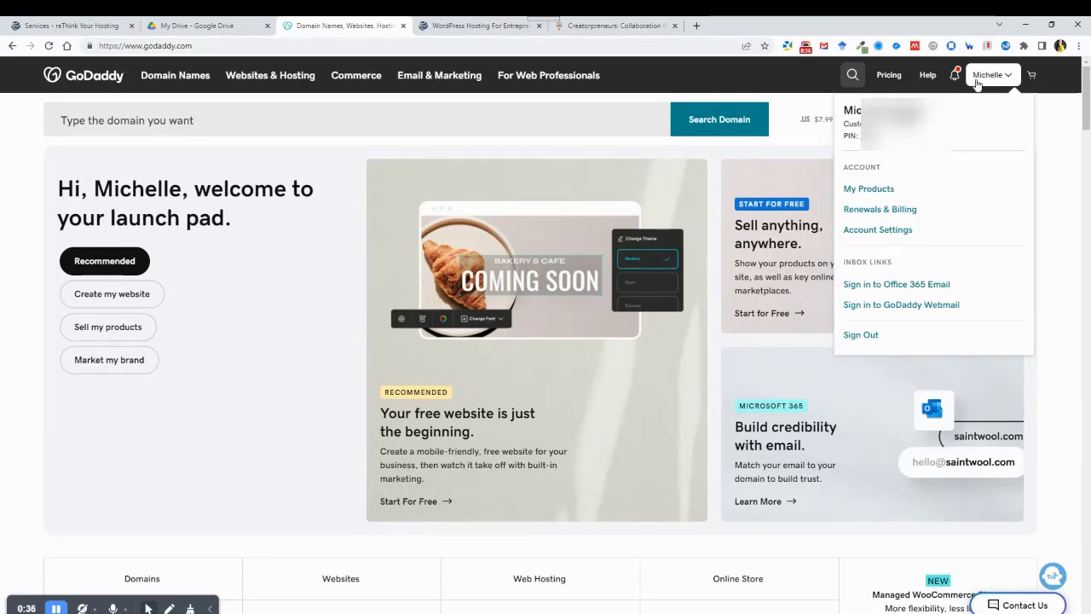
click(868, 188)
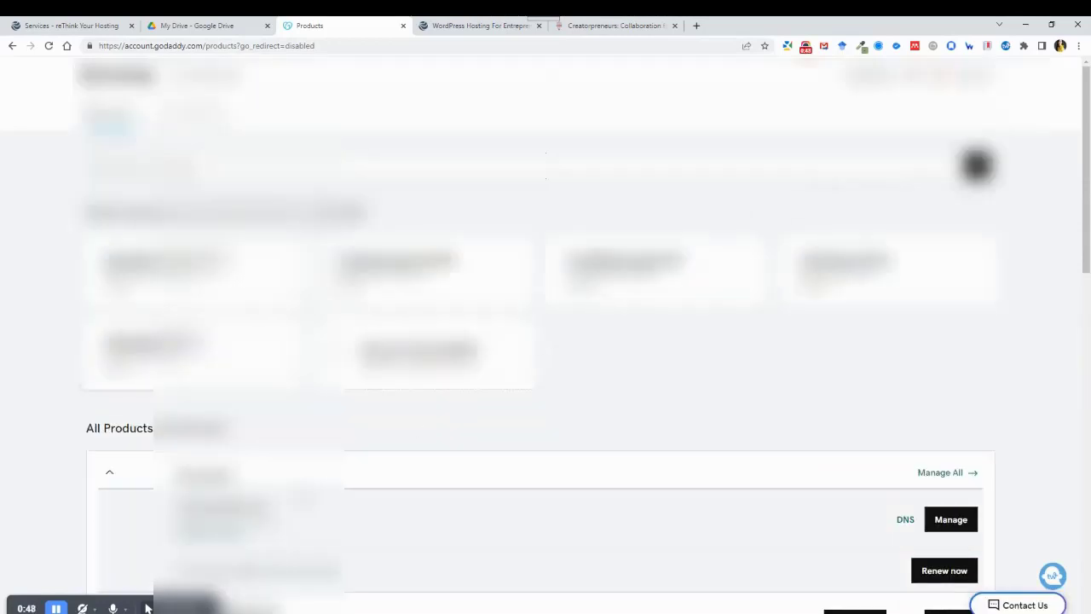
scroll(402, 414, down, 3)
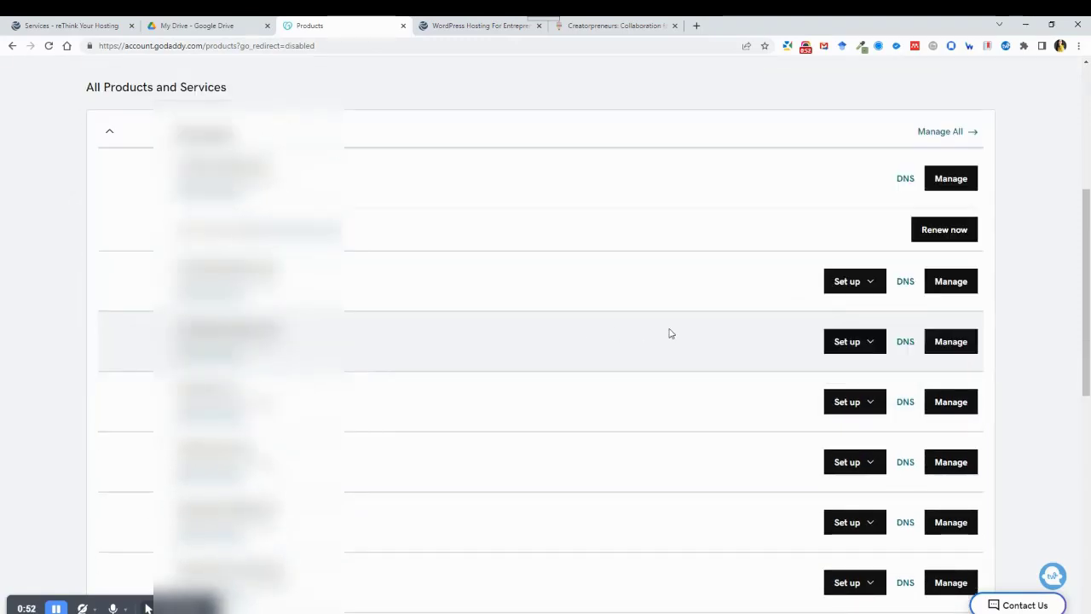
click(907, 345)
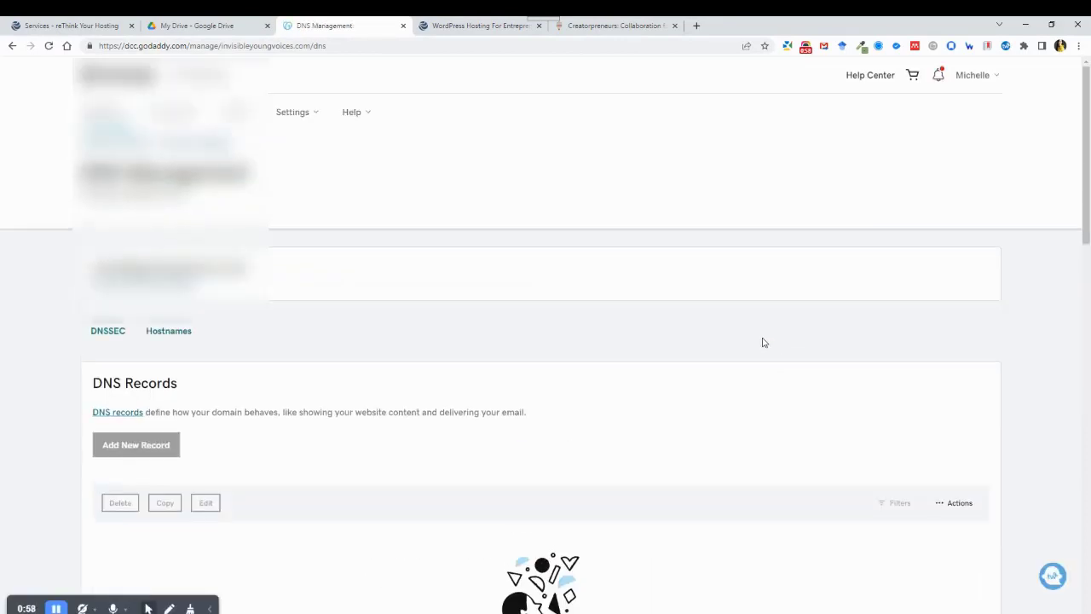
Step: Start changing the domain's nameservers and choose to enter your own nameservers
scroll(713, 291, down, 5)
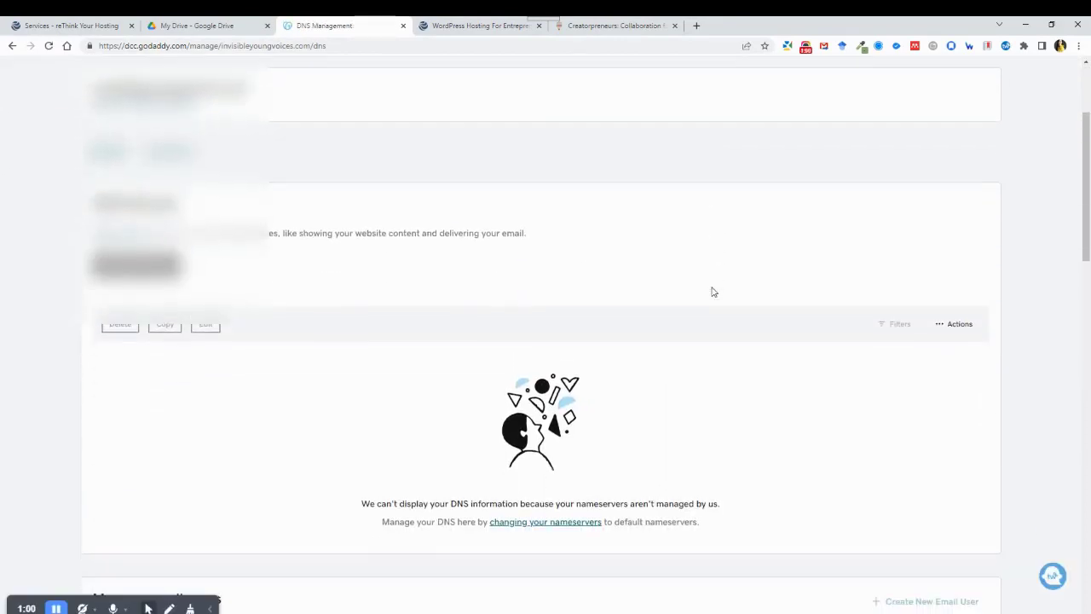
scroll(713, 292, down, 5)
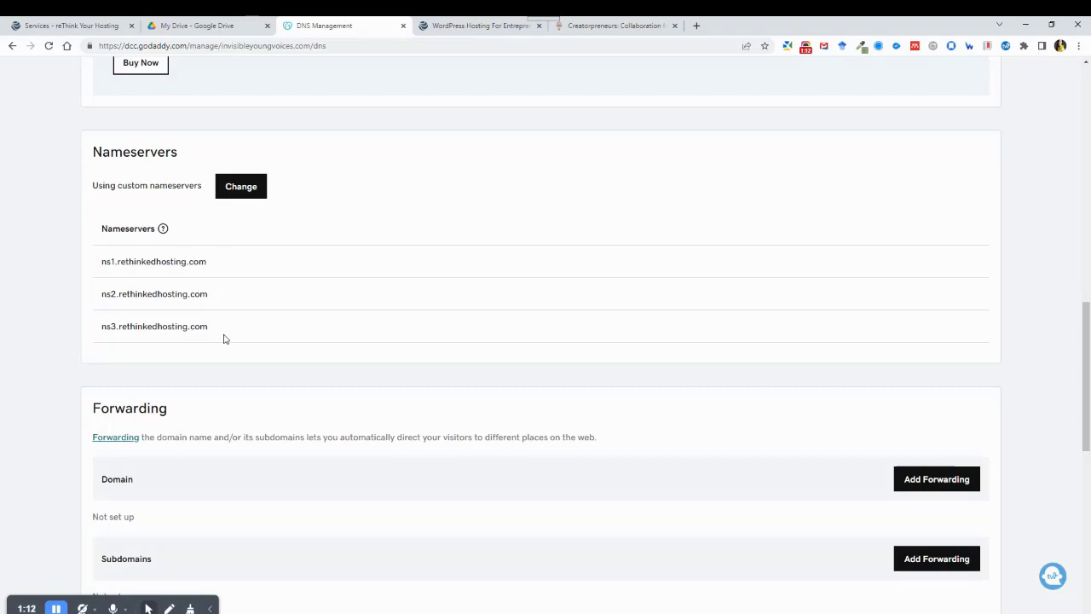
click(247, 189)
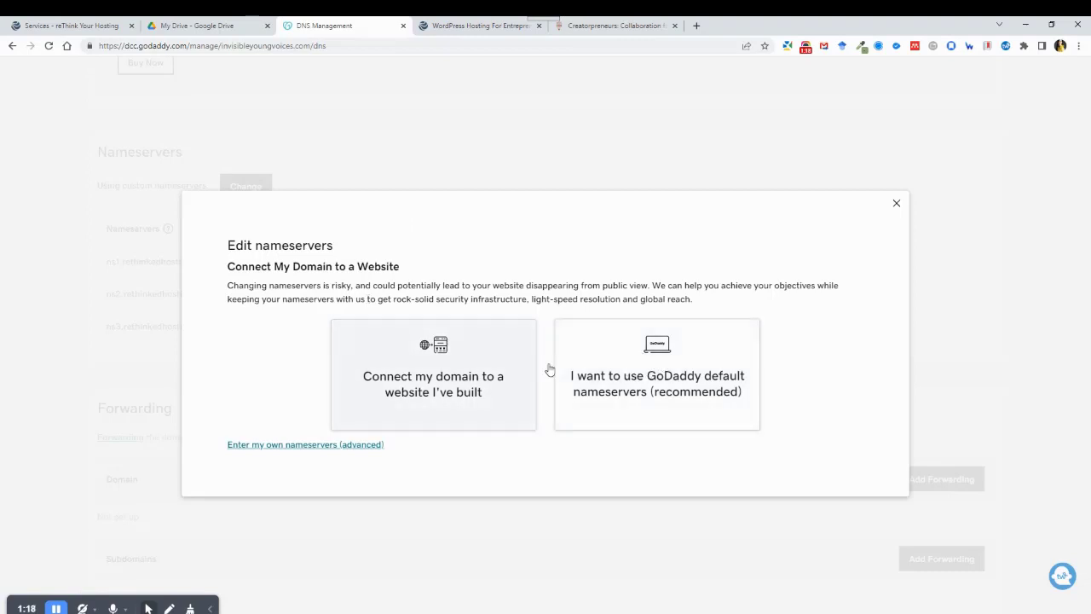
click(277, 446)
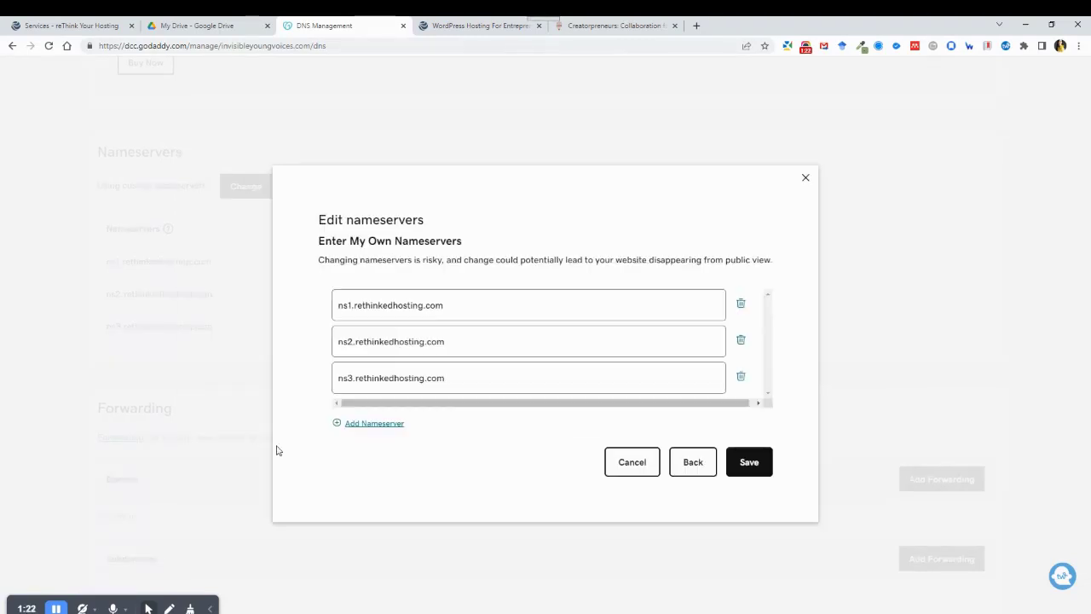
Step: Replace the three nameservers with ns1.reliablewebs.com, ns2.reliablewebs.com and ns3.reliablewebs.com
drag(457, 304, 359, 312)
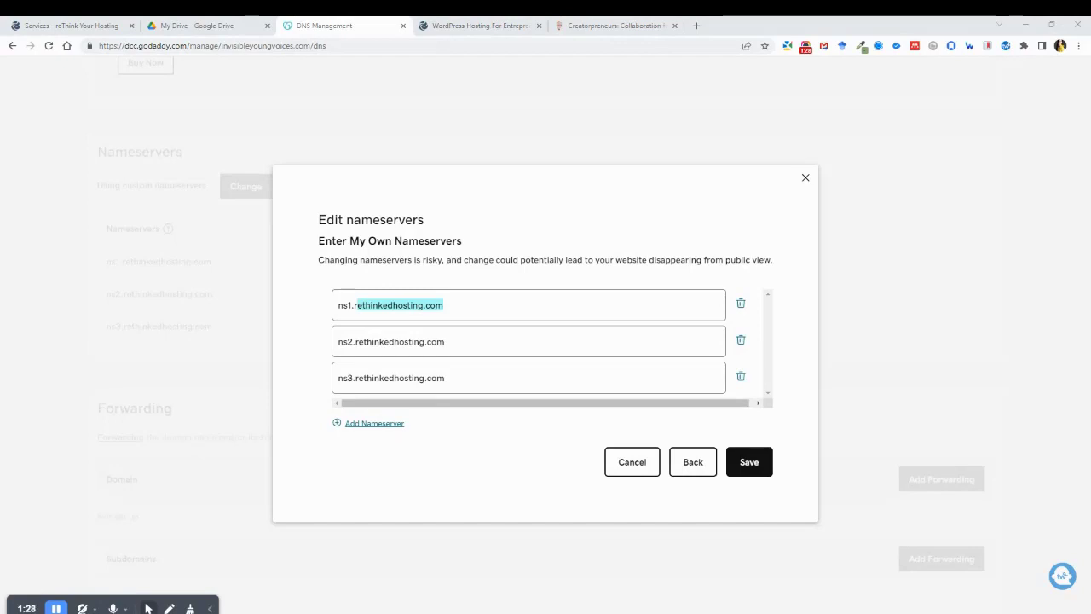
click(463, 307)
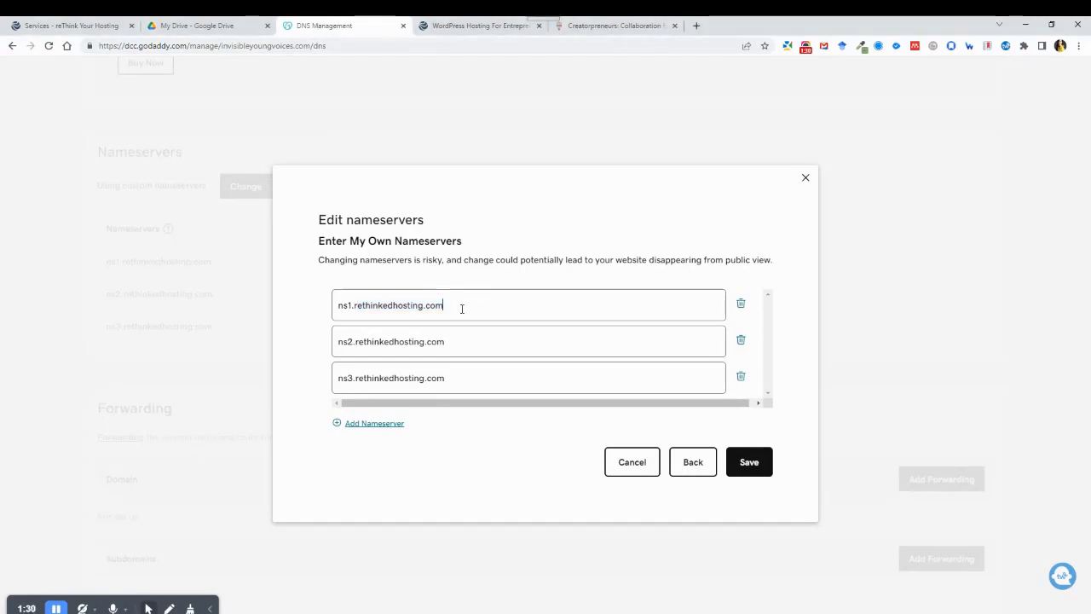
drag(463, 307, 354, 306)
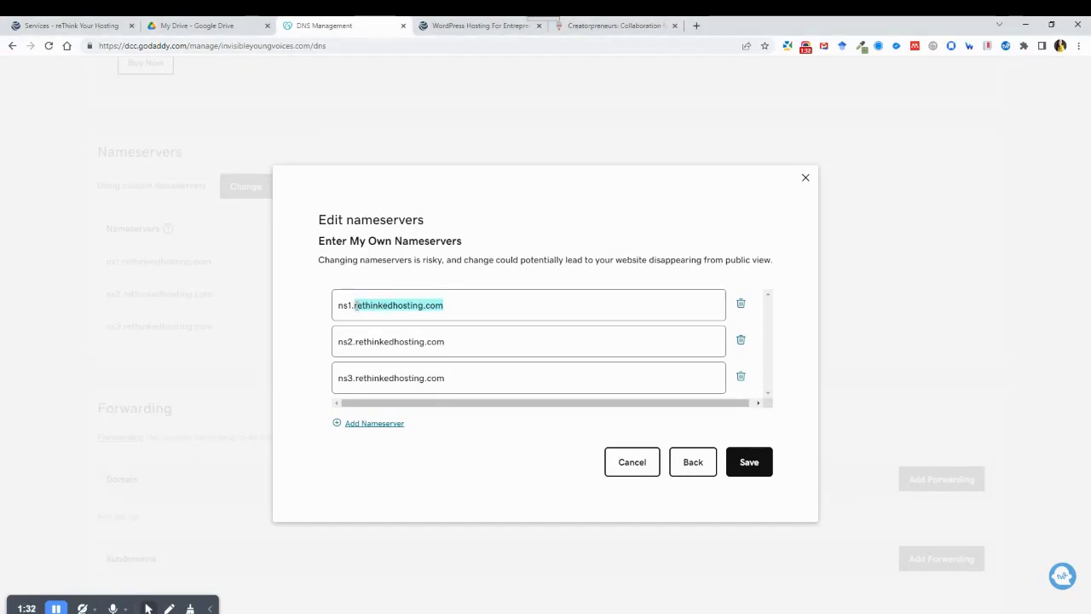
text(reliablewebs.com)
drag(445, 341, 357, 345)
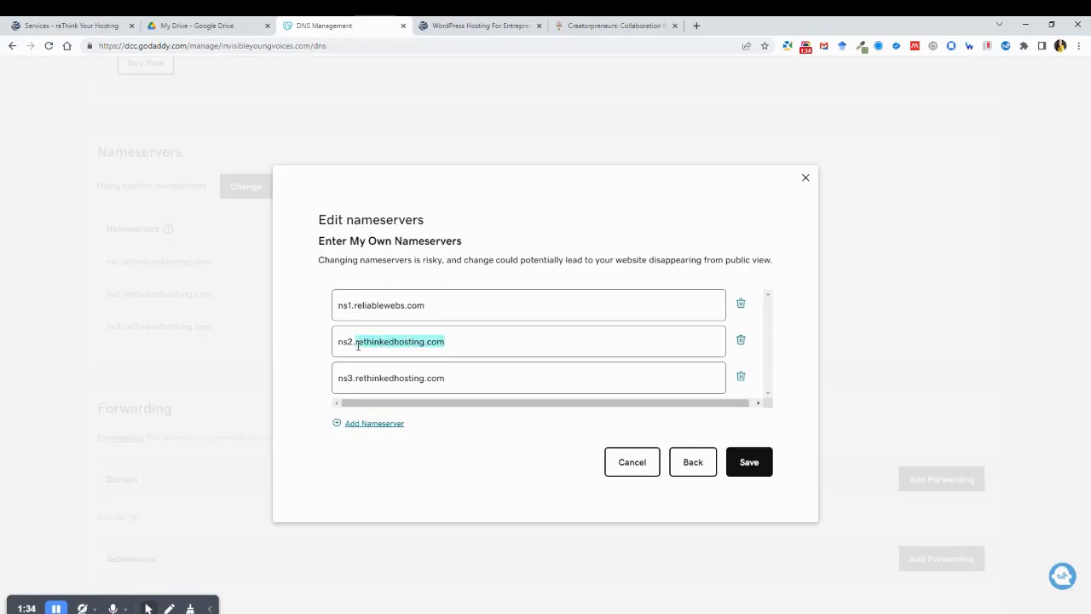
text(reliablewebs.com)
drag(445, 378, 354, 380)
text(reliablewebs.com)
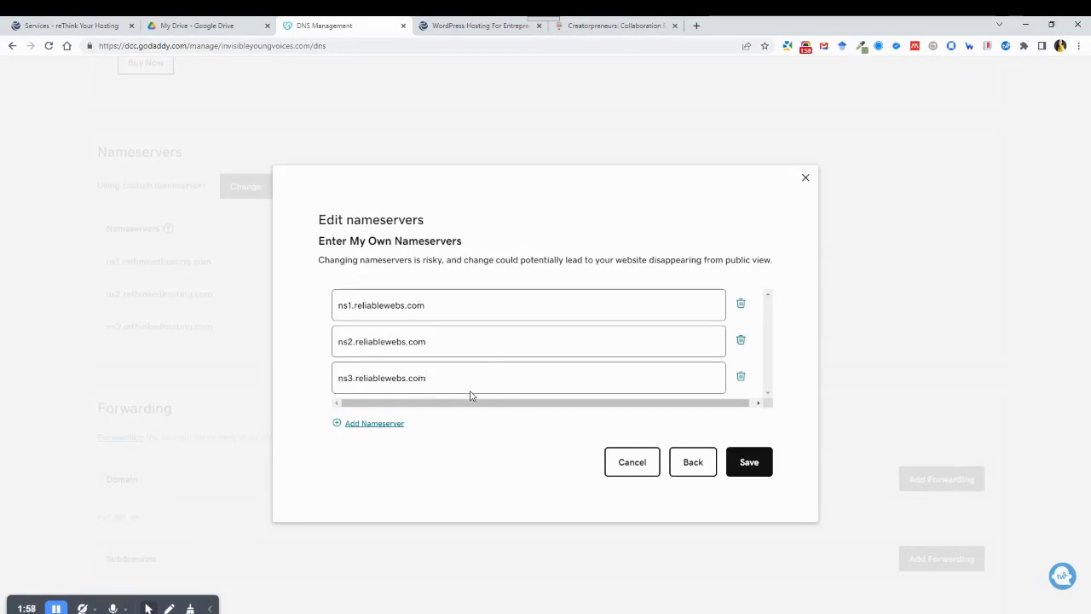
click(382, 428)
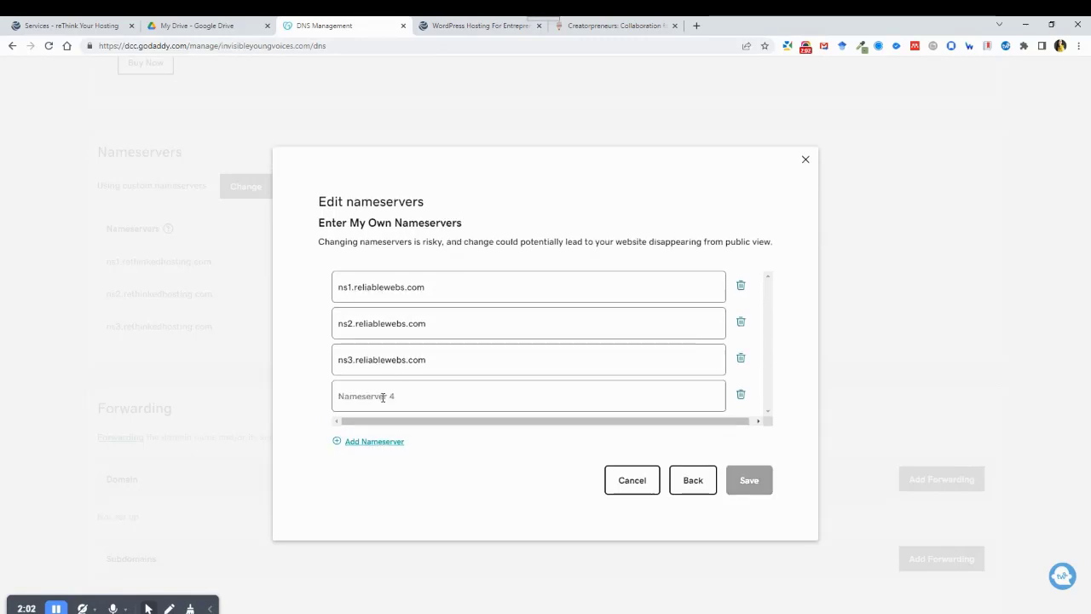
click(741, 399)
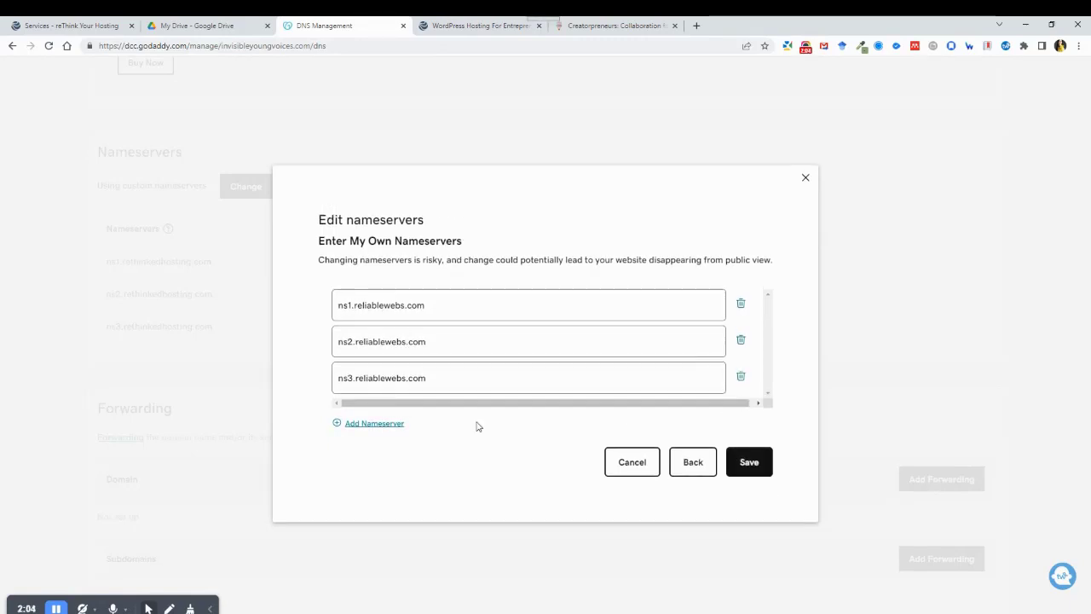
Step: Save the nameserver changes, consenting to the update and verifying identity with the 6-digit 2-step verification code
click(749, 460)
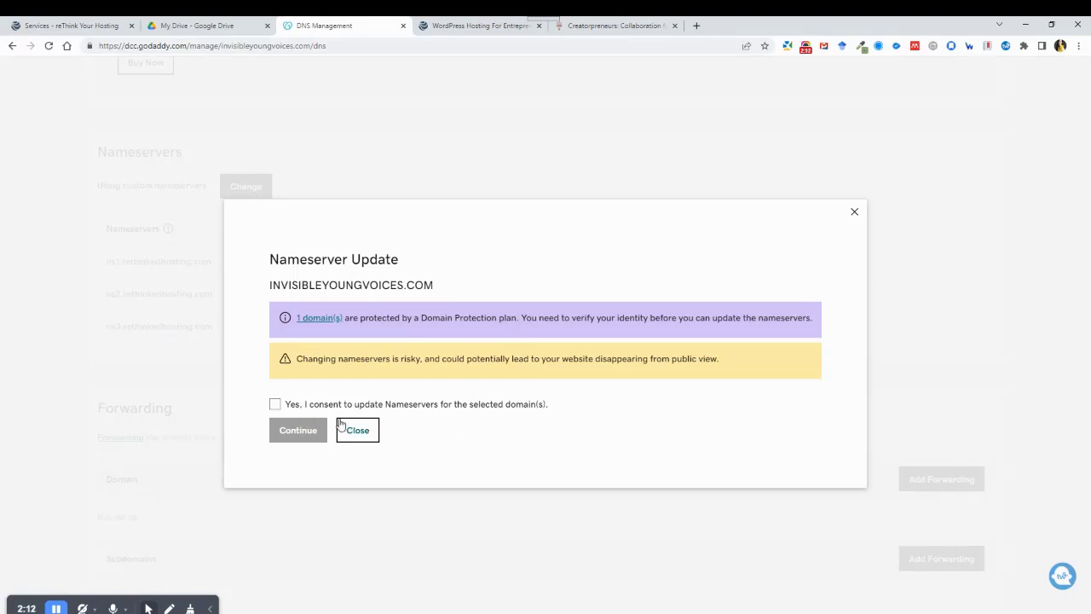
click(276, 407)
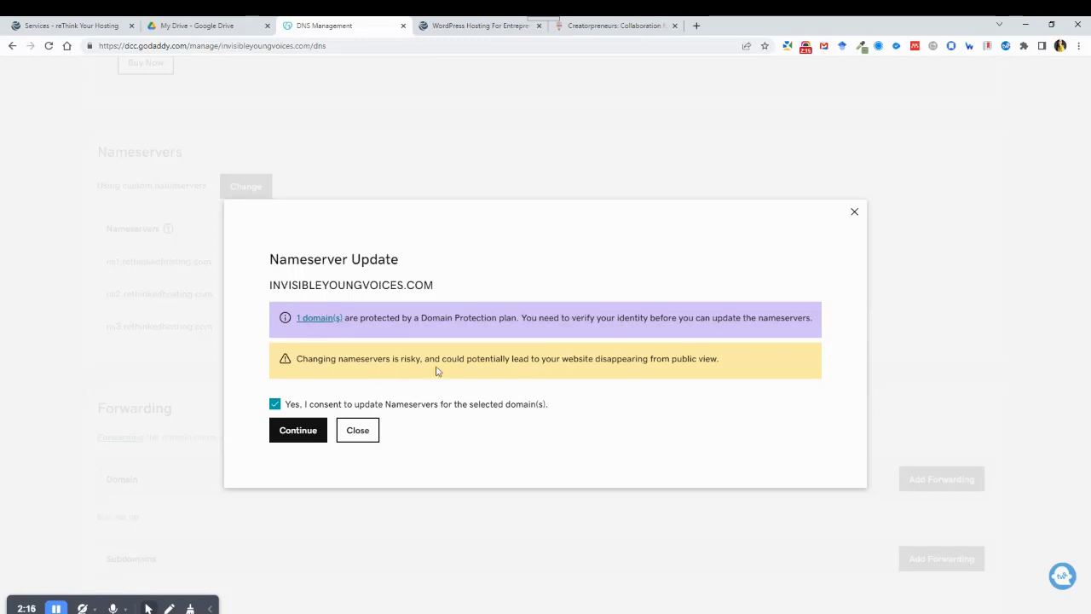
click(300, 433)
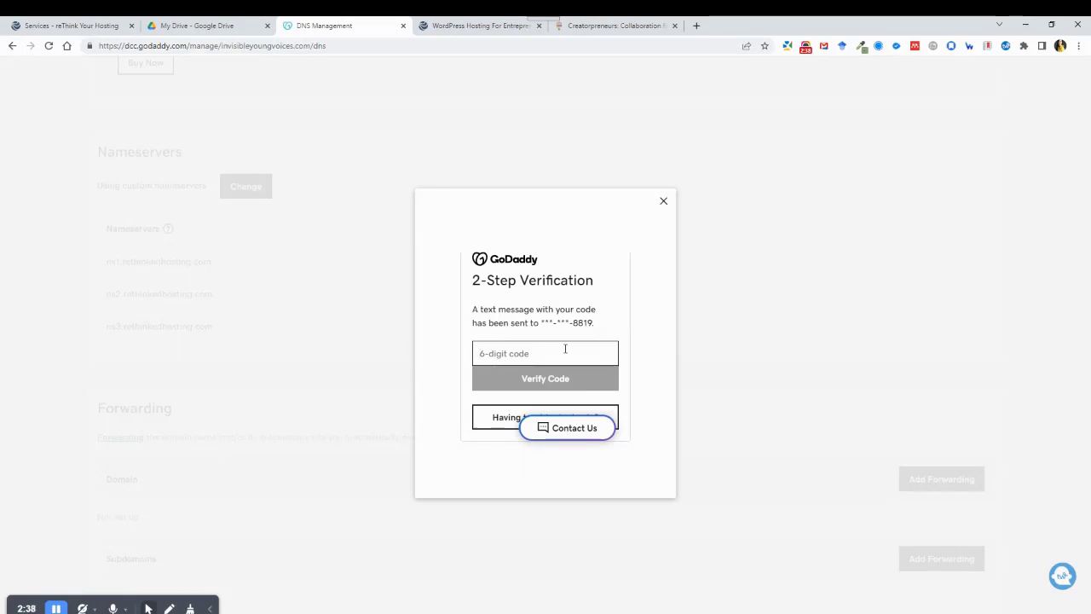
text(******)
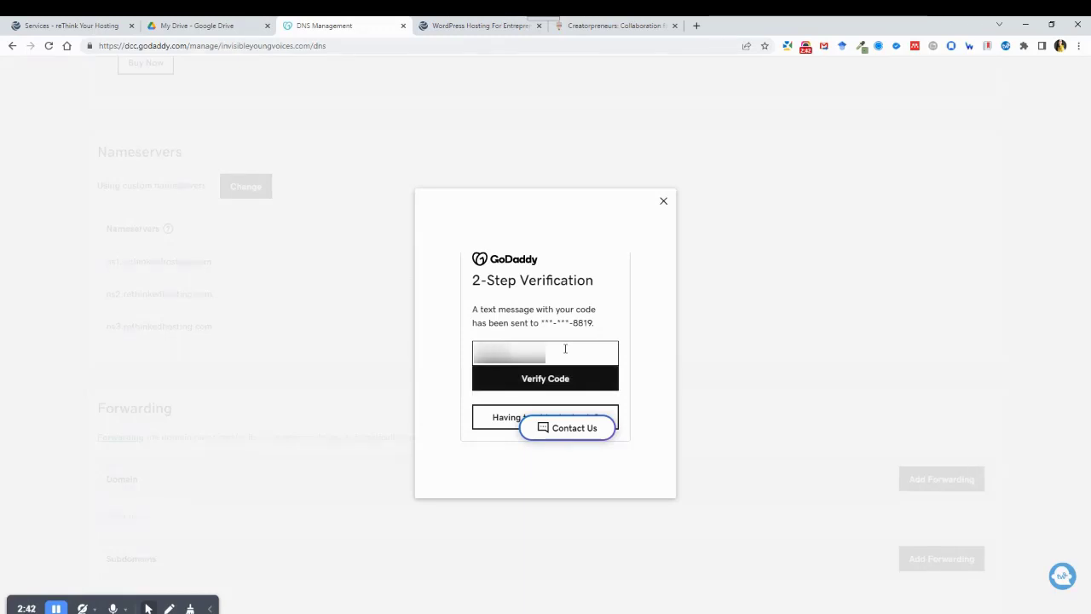
click(555, 379)
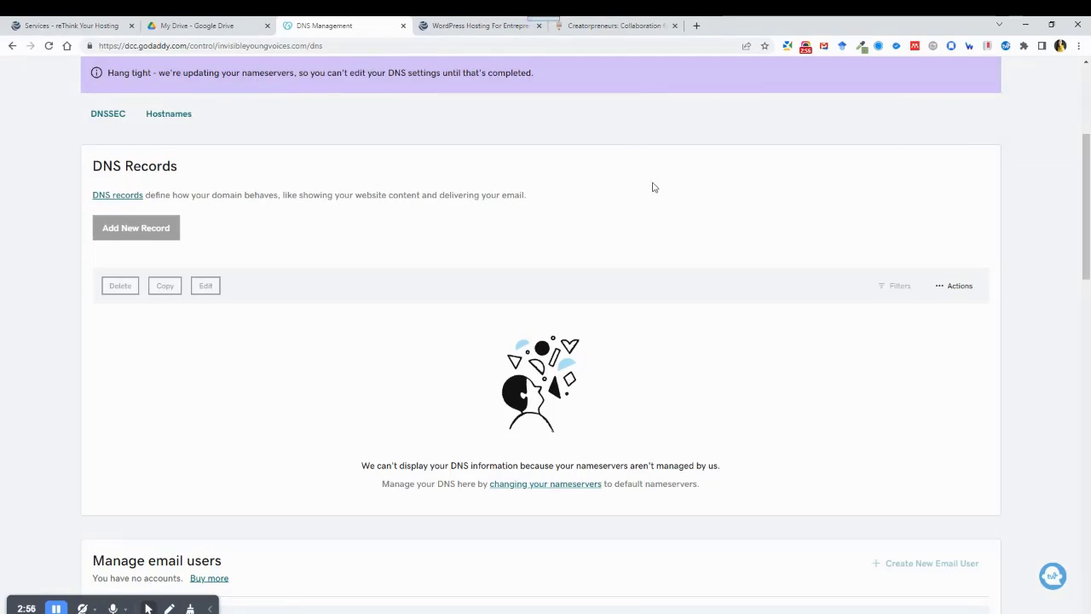
Step: Review the domain's nameserver list and the update notice on the DNS management page
scroll(655, 213, down, 3)
scroll(656, 242, down, 3)
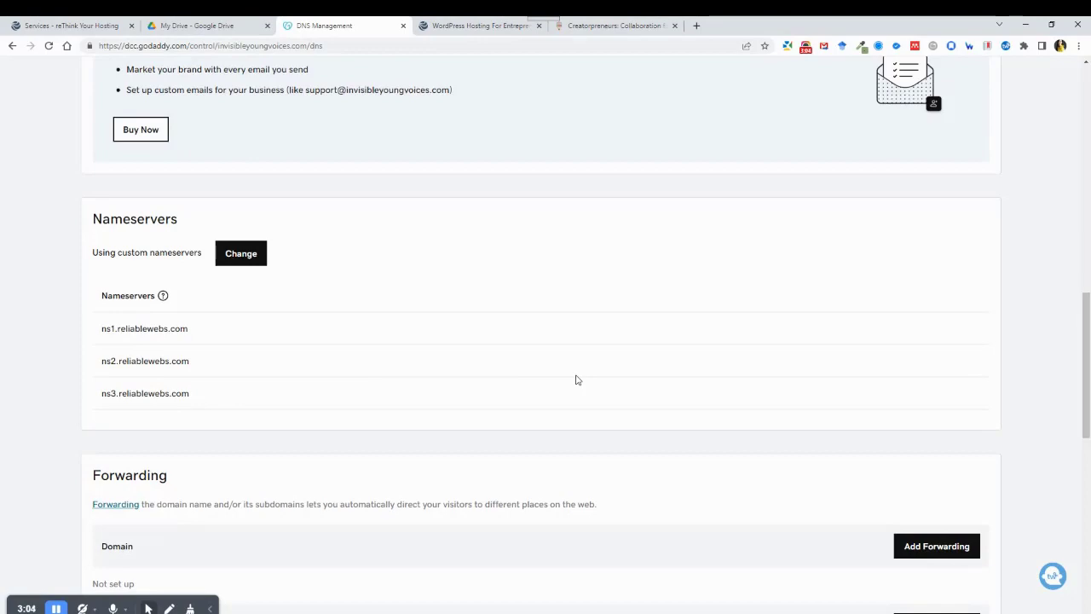
scroll(577, 379, up, 10)
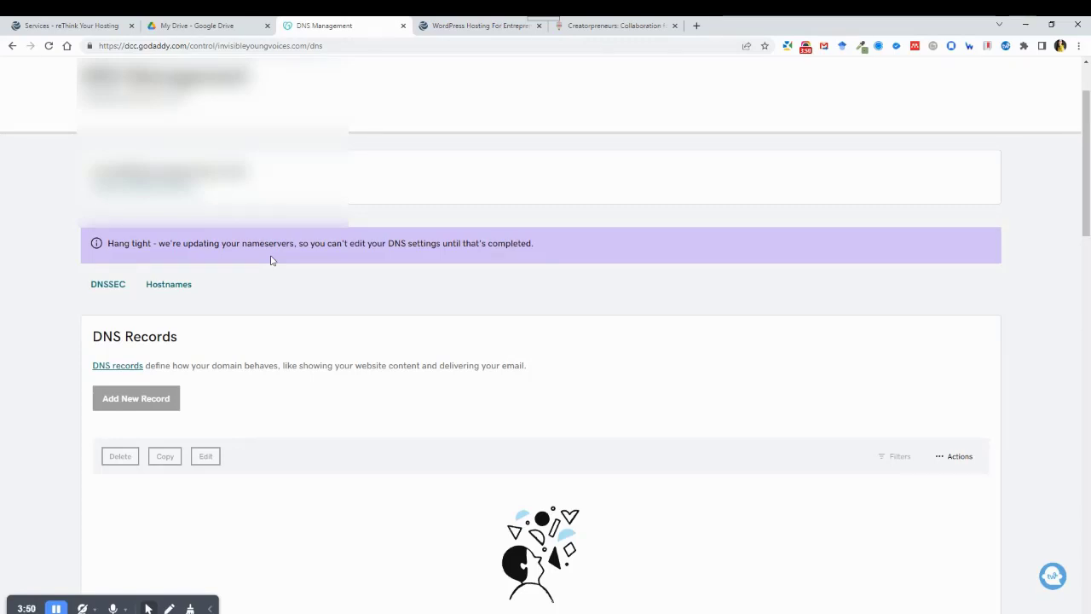
click(517, 29)
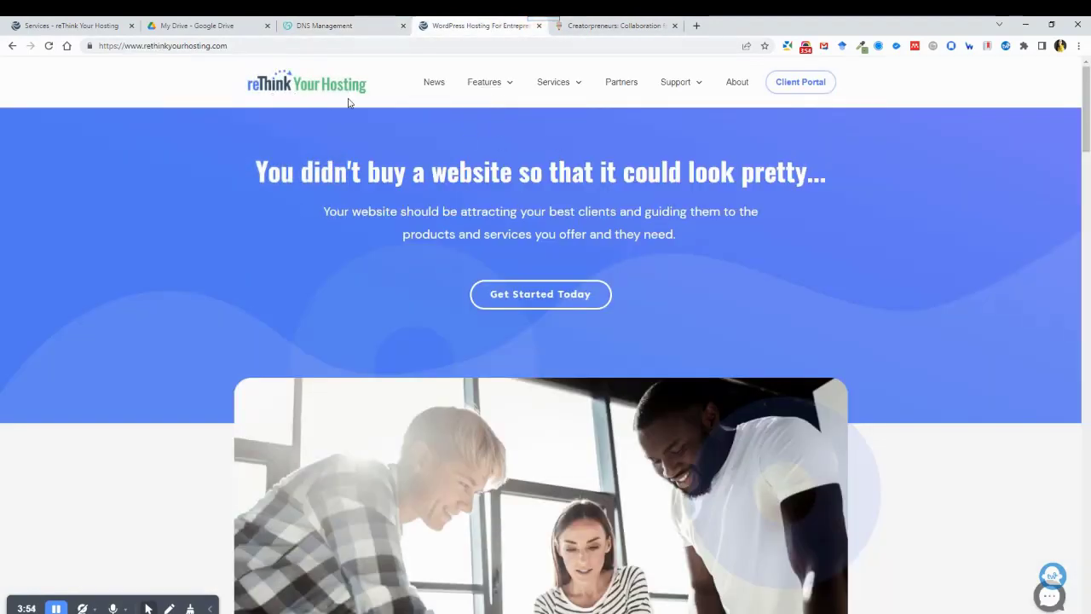
click(602, 27)
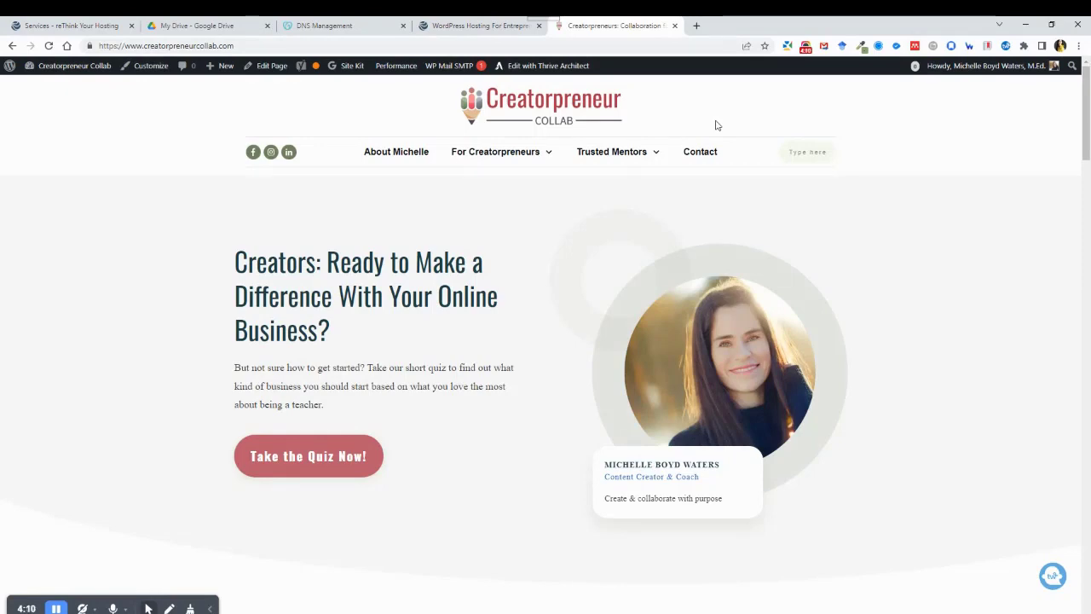
click(805, 49)
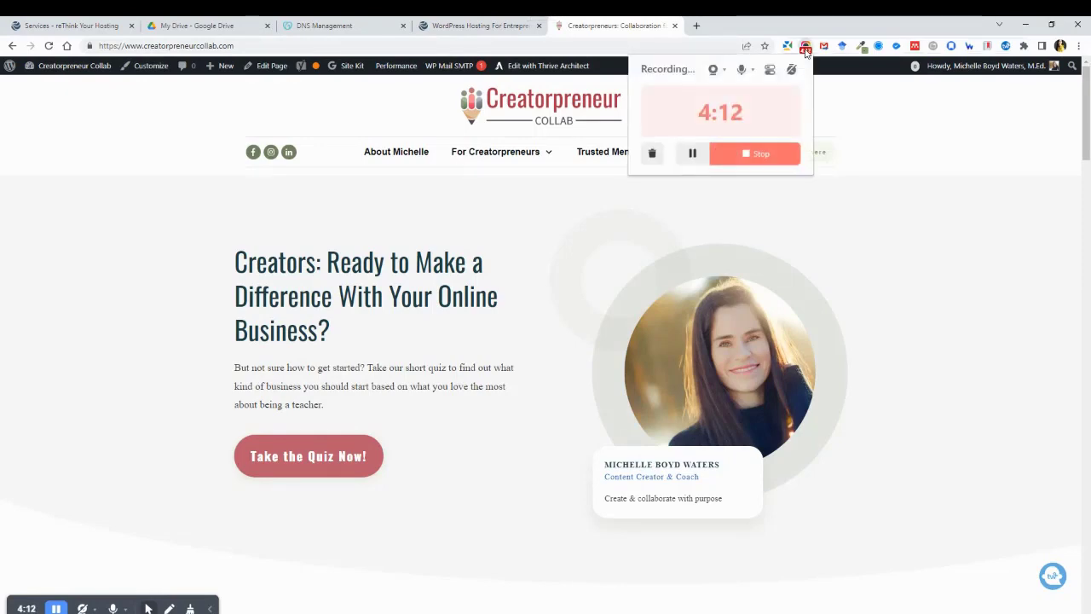